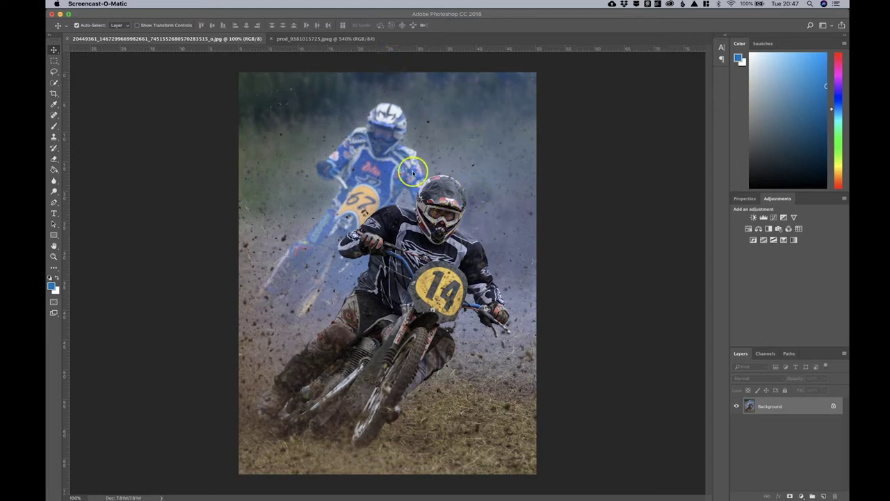
# Step: Switch to the gold necklace image and activate the Quick Selection tool in add mode
pyautogui.click(313, 39)
pyautogui.click(313, 39)
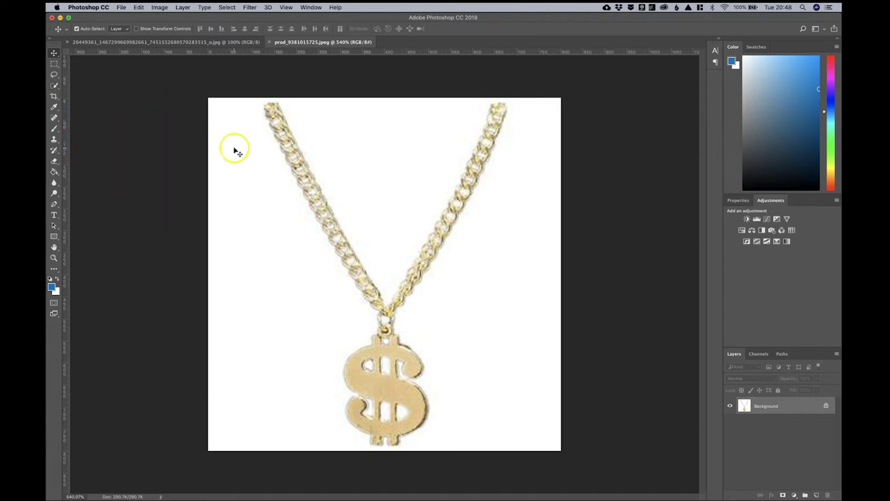
pyautogui.click(54, 84)
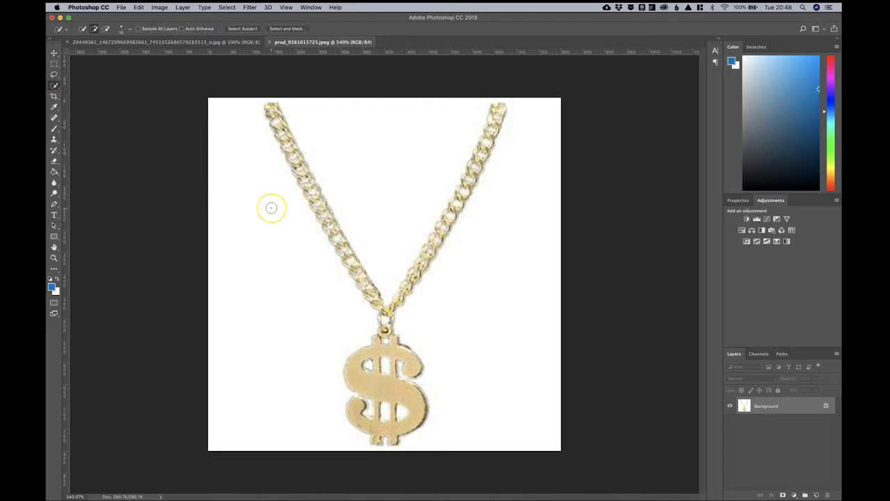
pyautogui.click(106, 29)
pyautogui.click(90, 28)
# Step: Adjust the selection brush size and quick-select the dollar pendant and both strands of the chain
pyautogui.press(']')
pyautogui.press(']')
pyautogui.press(']')
pyautogui.press('[')
pyautogui.press('[')
pyautogui.press(']')
pyautogui.press('[')
pyautogui.press(']')
pyautogui.press(']')
pyautogui.press('[')
pyautogui.press(']')
pyautogui.press(']')
pyautogui.press('[')
pyautogui.press('[')
pyautogui.press('[')
pyautogui.press('[')
pyautogui.moveTo(353, 343)
pyautogui.mouseDown()
pyautogui.moveTo(356, 378)
pyautogui.moveTo(417, 402)
pyautogui.moveTo(412, 419)
pyautogui.moveTo(392, 427)
pyautogui.moveTo(351, 409)
pyautogui.mouseUp()
pyautogui.moveTo(403, 349)
pyautogui.mouseDown()
pyautogui.moveTo(387, 320)
pyautogui.moveTo(382, 328)
pyautogui.moveTo(371, 323)
pyautogui.moveTo(372, 301)
pyautogui.moveTo(270, 109)
pyautogui.mouseUp()
pyautogui.moveTo(428, 248); pyautogui.dragTo(470, 175)
# Step: Subtract the stray area near the upper end of the left chain and add the upper end of the right chain to the selection
pyautogui.click(107, 28)
pyautogui.click(265, 92)
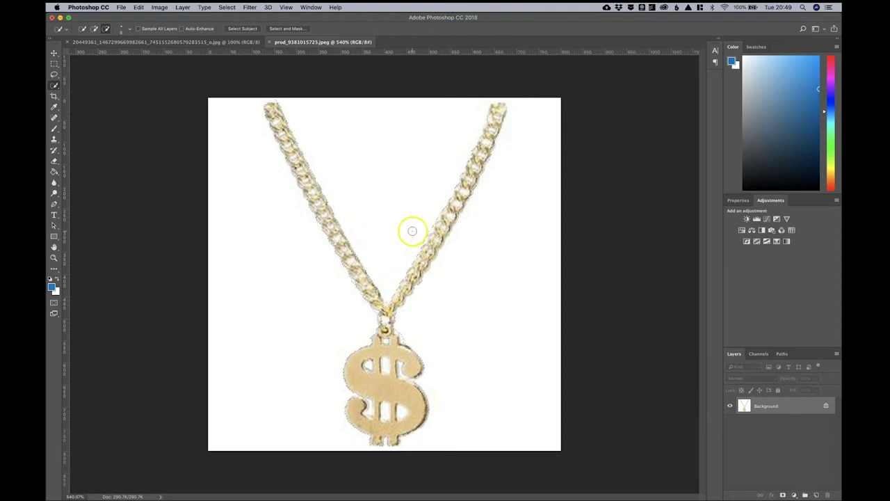
pyautogui.click(93, 28)
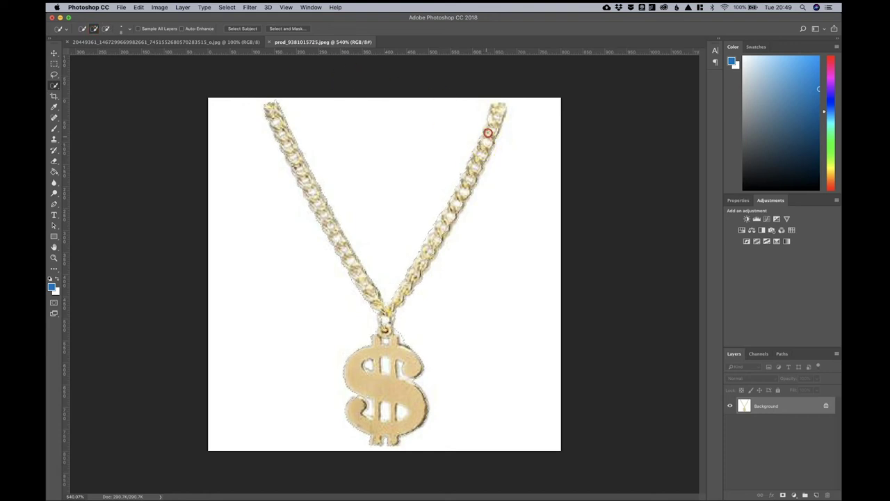
pyautogui.click(497, 109)
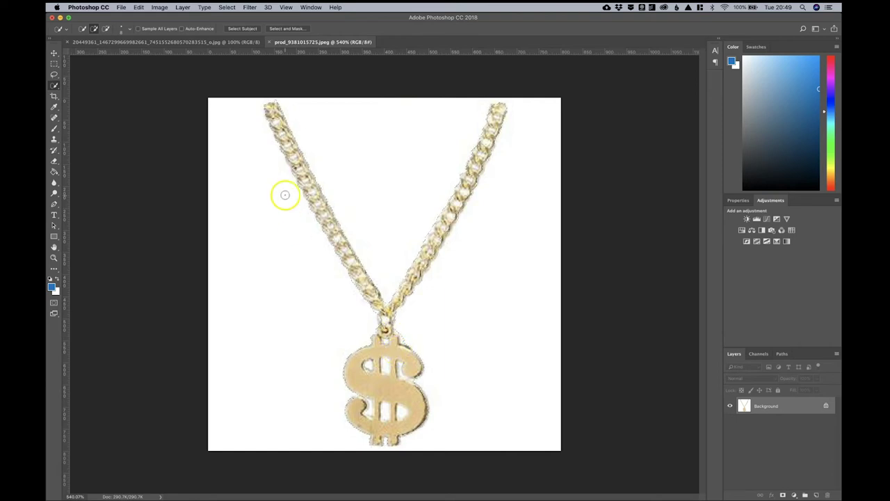
# Step: Subtract the white gaps inside the dollar pendant from the selection
pyautogui.click(105, 28)
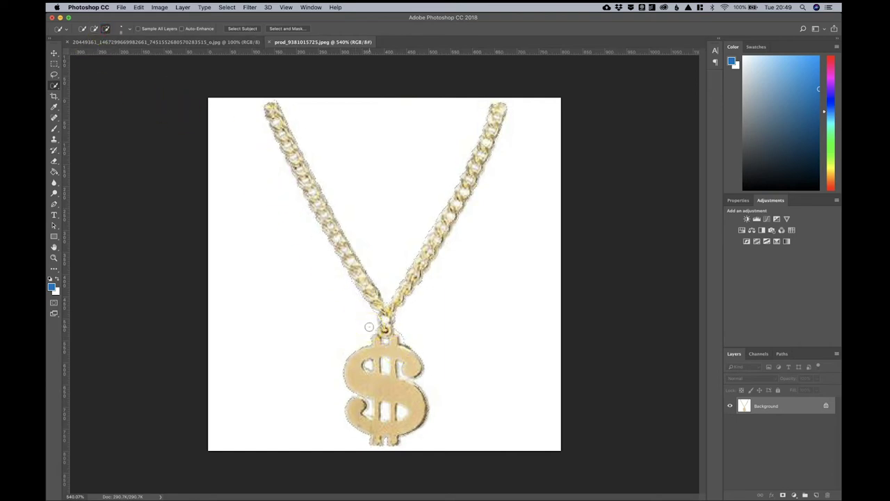
pyautogui.scroll(5, 369, 326)
pyautogui.scroll(-3, 367, 322)
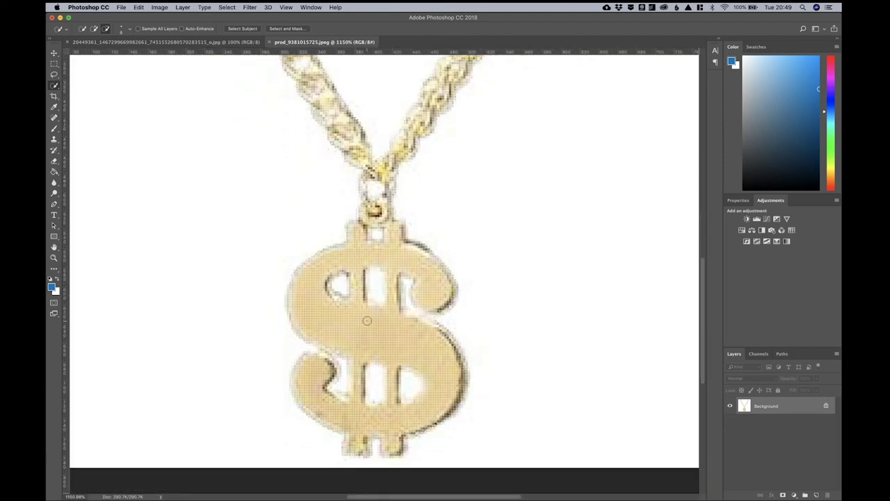
pyautogui.scroll(-1, 367, 320)
pyautogui.scroll(3, 367, 320)
pyautogui.scroll(-5, 367, 320)
pyautogui.scroll(-1, 368, 320)
pyautogui.scroll(3, 367, 320)
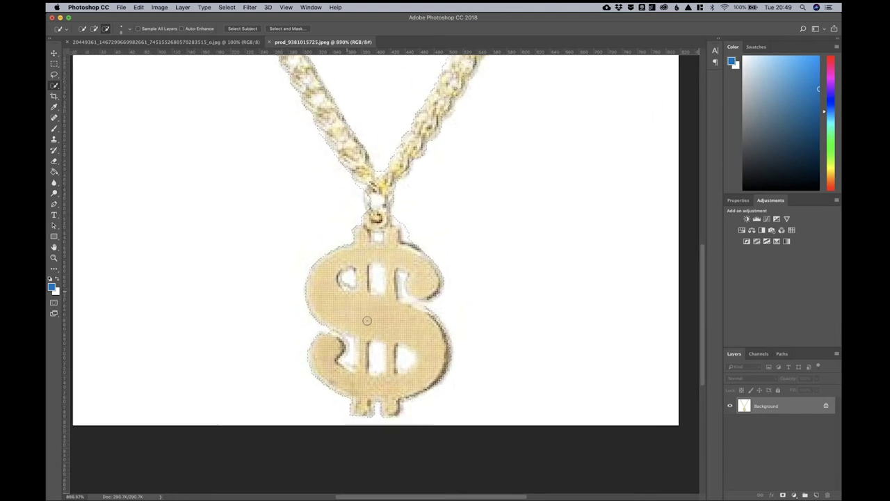
pyautogui.scroll(-1, 367, 320)
pyautogui.scroll(-2, 367, 320)
pyautogui.scroll(3, 367, 320)
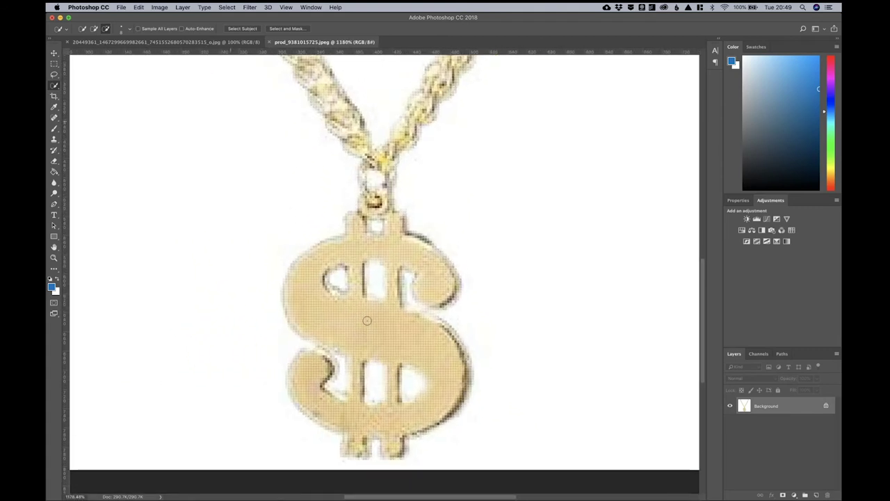
pyautogui.scroll(-3, 367, 320)
pyautogui.scroll(3, 363, 298)
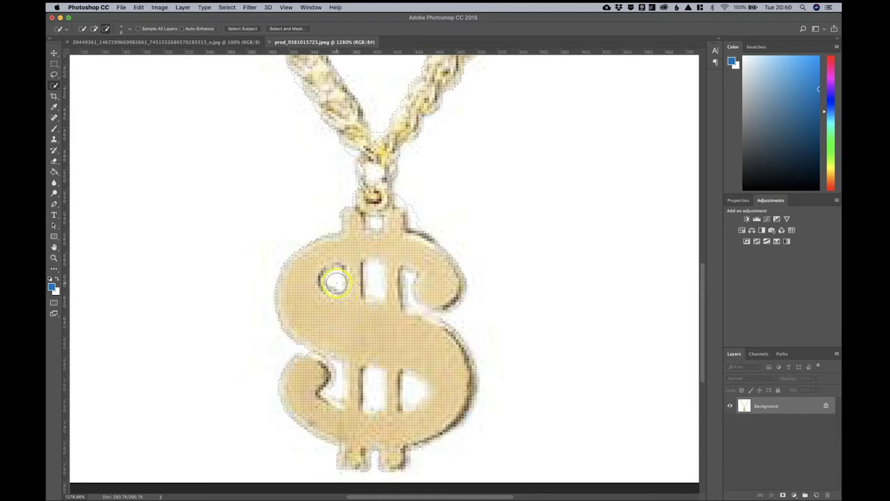
pyautogui.scroll(-5, 335, 281)
pyautogui.scroll(5, 310, 228)
pyautogui.click(373, 270)
pyautogui.moveTo(409, 280)
pyautogui.mouseDown()
pyautogui.moveTo(413, 306)
pyautogui.moveTo(441, 317)
pyautogui.moveTo(409, 402)
pyautogui.moveTo(360, 377)
pyautogui.moveTo(335, 391)
pyautogui.moveTo(333, 377)
pyautogui.mouseUp()
# Step: Subtract the excess white area beside the link joining the chain to the pendant
pyautogui.scroll(2, 348, 423)
pyautogui.scroll(10, 387, 279)
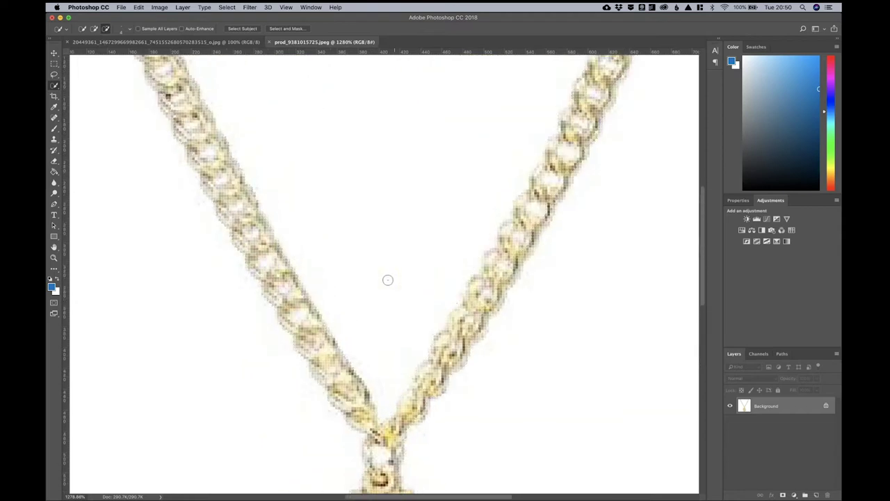
pyautogui.scroll(-8, 388, 279)
pyautogui.hscroll(2, 388, 280)
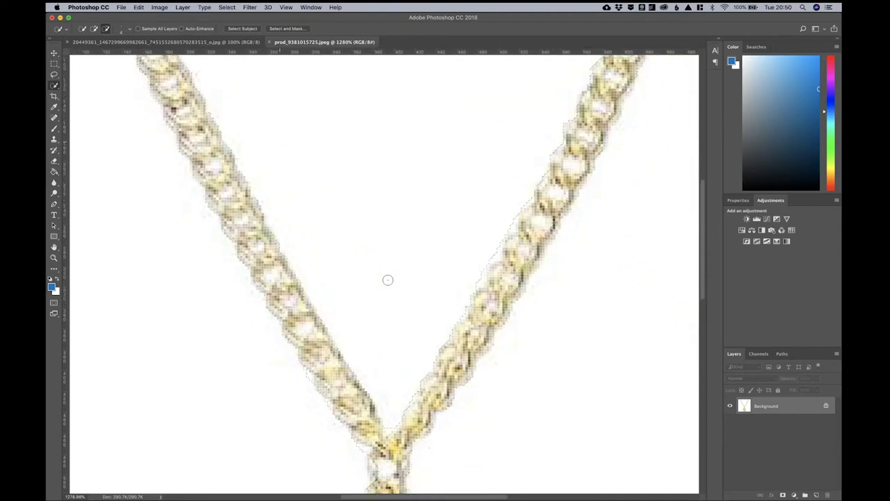
pyautogui.scroll(-3, 387, 279)
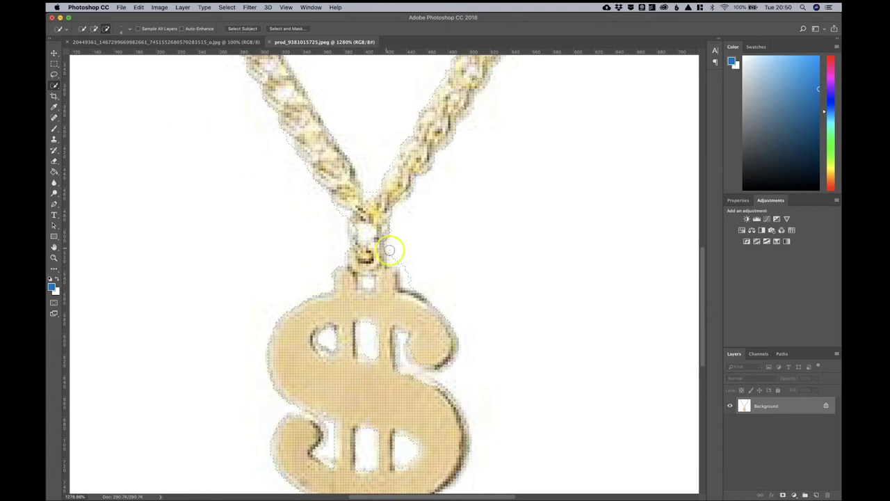
pyautogui.moveTo(397, 254); pyautogui.dragTo(409, 276)
# Step: Refine the necklace selection in Select and Mask with Contrast 6%, Feather 1.3 px, Smooth 6 and Shift Edge +7%
pyautogui.click(376, 311)
pyautogui.rightClick(376, 312)
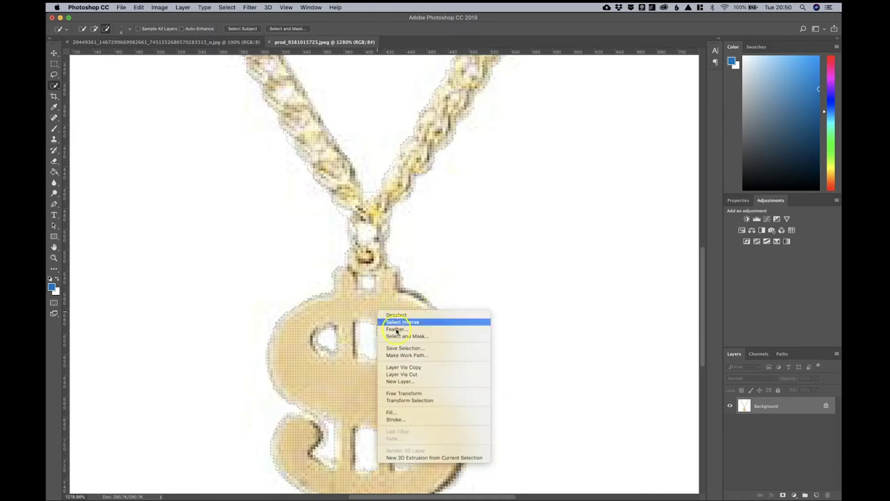
pyautogui.click(396, 337)
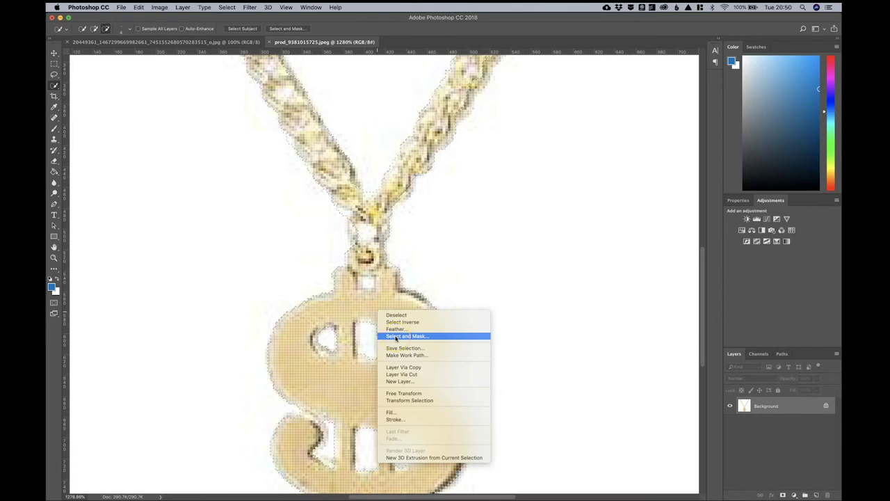
pyautogui.click(397, 336)
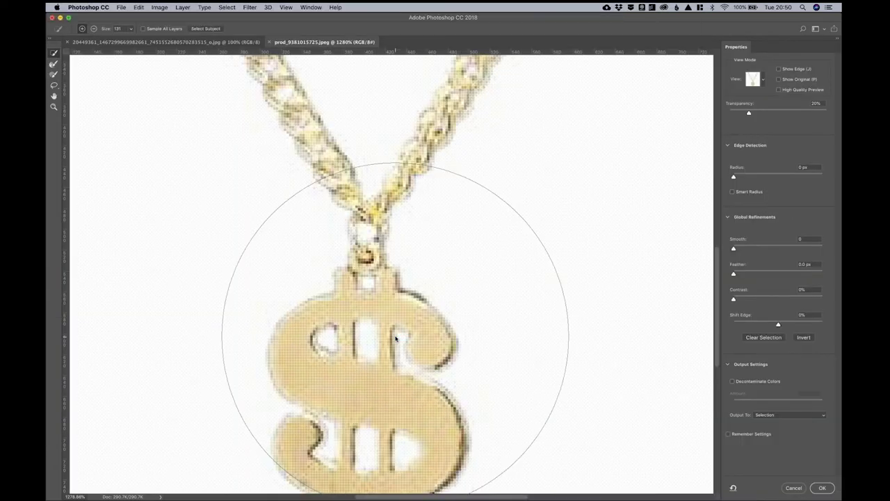
pyautogui.scroll(-5, 396, 338)
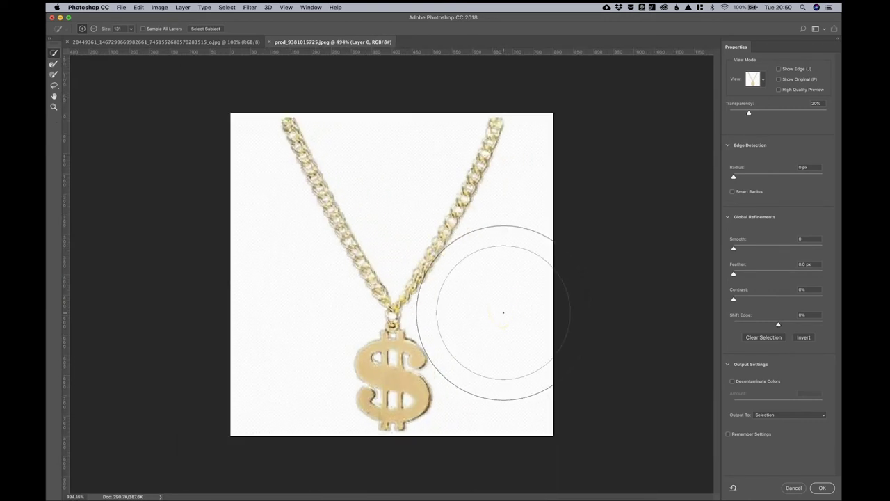
pyautogui.scroll(1, 504, 313)
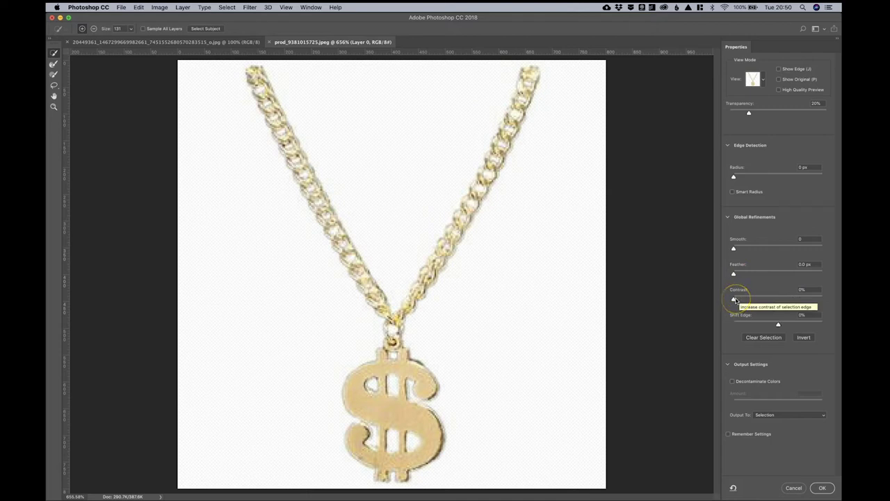
pyautogui.moveTo(735, 299); pyautogui.dragTo(738, 273)
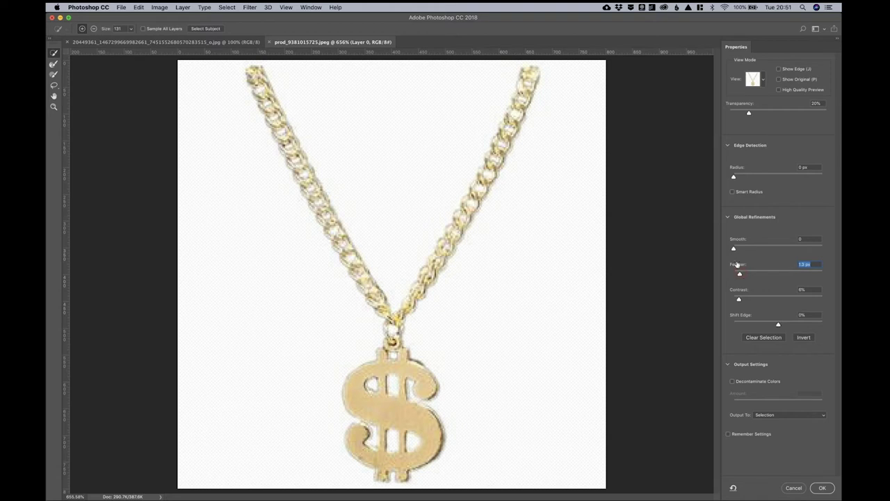
pyautogui.click(733, 249)
pyautogui.moveTo(737, 250); pyautogui.dragTo(739, 249)
pyautogui.moveTo(779, 324)
pyautogui.mouseDown()
pyautogui.moveTo(788, 324)
pyautogui.moveTo(741, 324)
pyautogui.moveTo(817, 334)
pyautogui.moveTo(781, 326)
pyautogui.mouseUp()
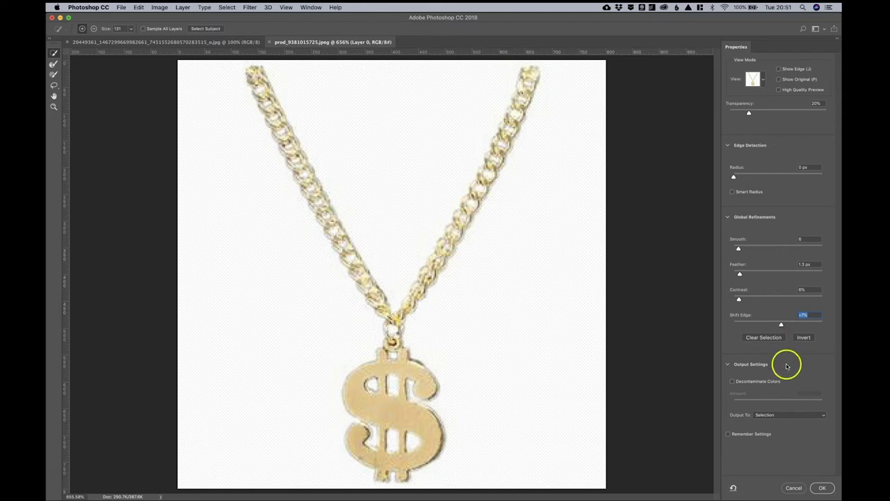
# Step: Output the refined necklace selection to a New Layer
pyautogui.click(790, 415)
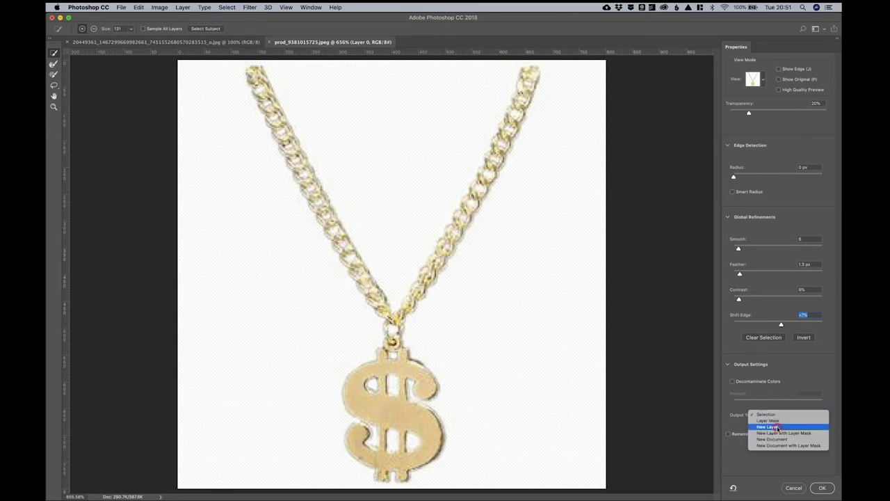
pyautogui.click(778, 427)
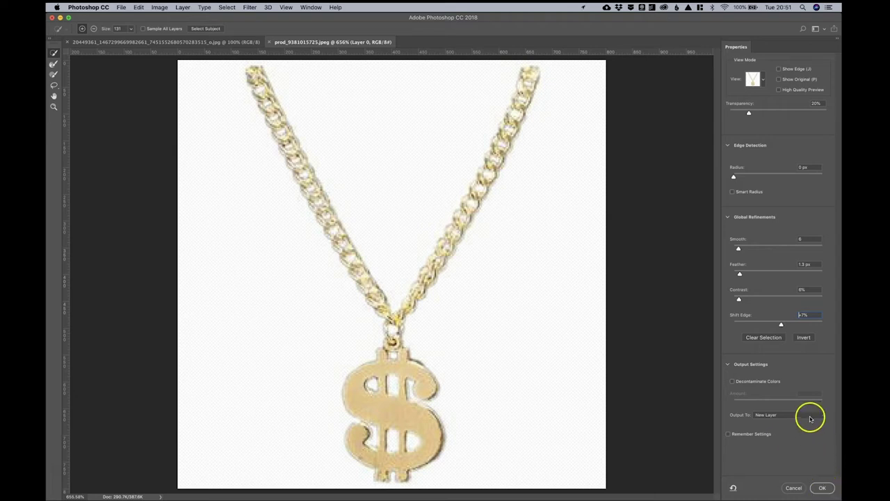
pyautogui.click(824, 488)
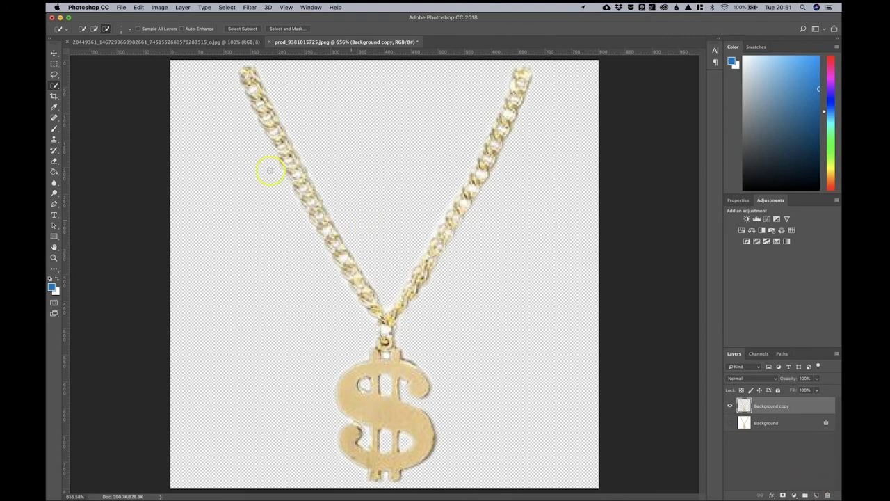
# Step: Move the cut-out necklace into the motocross photo as a layer of its own
pyautogui.click(53, 52)
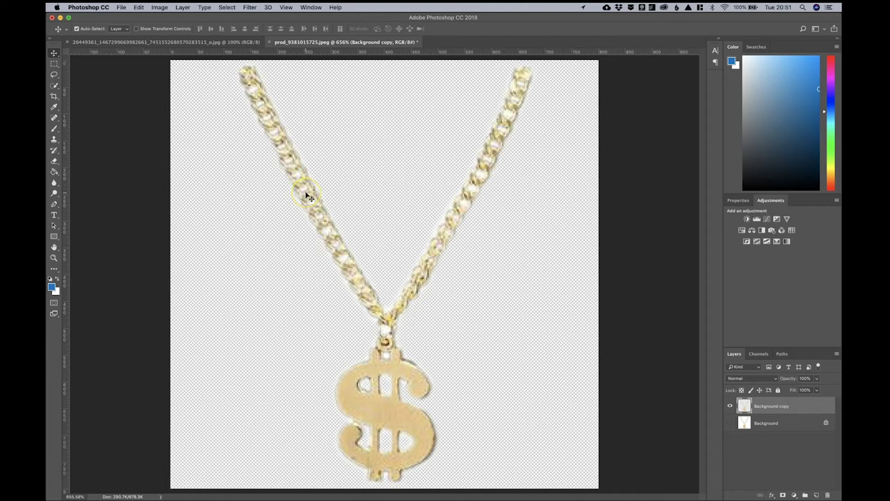
pyautogui.click(372, 306)
pyautogui.click(54, 53)
pyautogui.click(301, 169)
pyautogui.moveTo(296, 171); pyautogui.dragTo(433, 254)
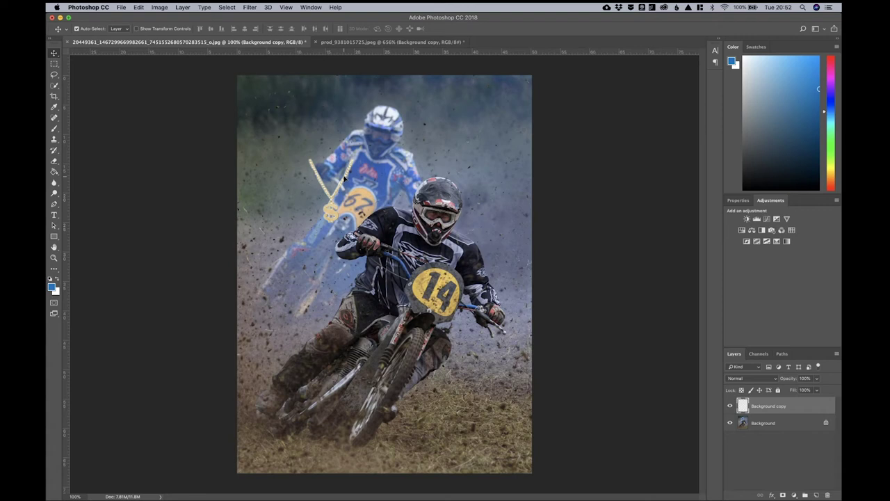
# Step: Free-transform the necklace, rotating it about 31.3° and moving it onto the chest of rider number 14
pyautogui.press('super+t')
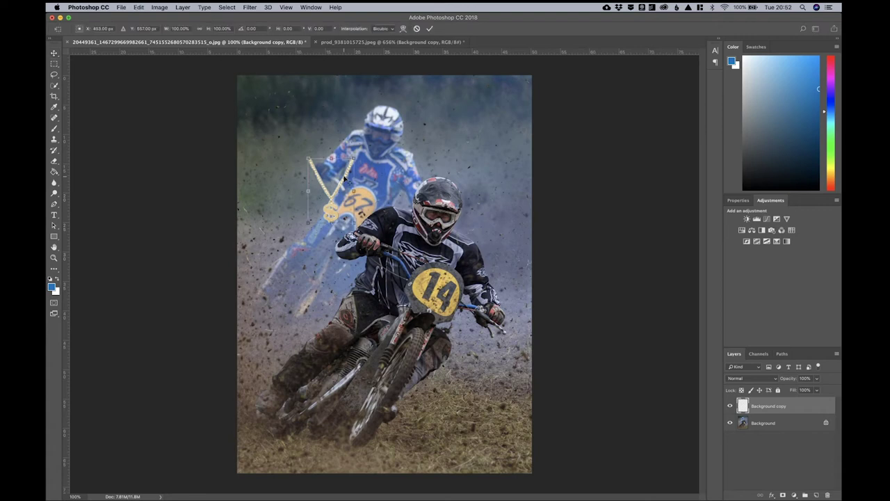
pyautogui.click(368, 226)
pyautogui.click(362, 229)
pyautogui.click(358, 229)
pyautogui.click(299, 235)
pyautogui.moveTo(299, 235); pyautogui.dragTo(381, 285)
pyautogui.click(470, 248)
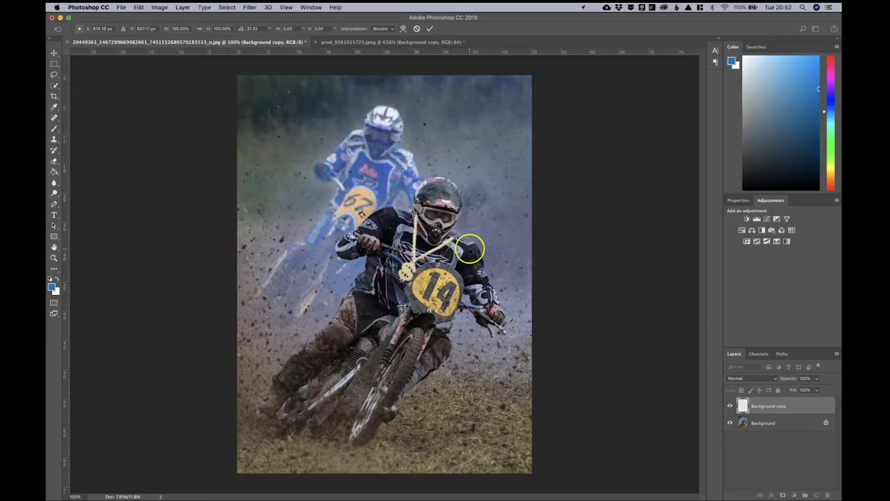
# Step: Fine-tune the necklace position so it hangs from just under the front rider's helmet, and apply the transform
pyautogui.moveTo(444, 238); pyautogui.dragTo(437, 231)
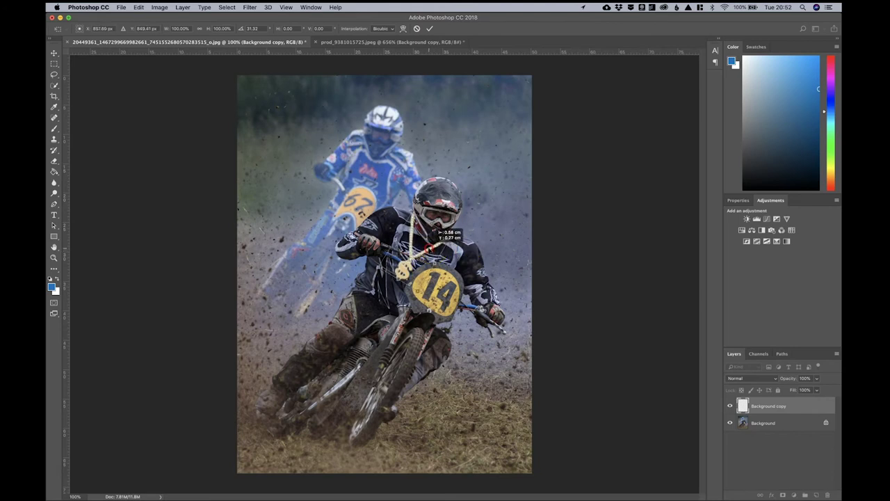
pyautogui.keyDown('ctrl'); pyautogui.click(482, 243); pyautogui.keyUp('ctrl')
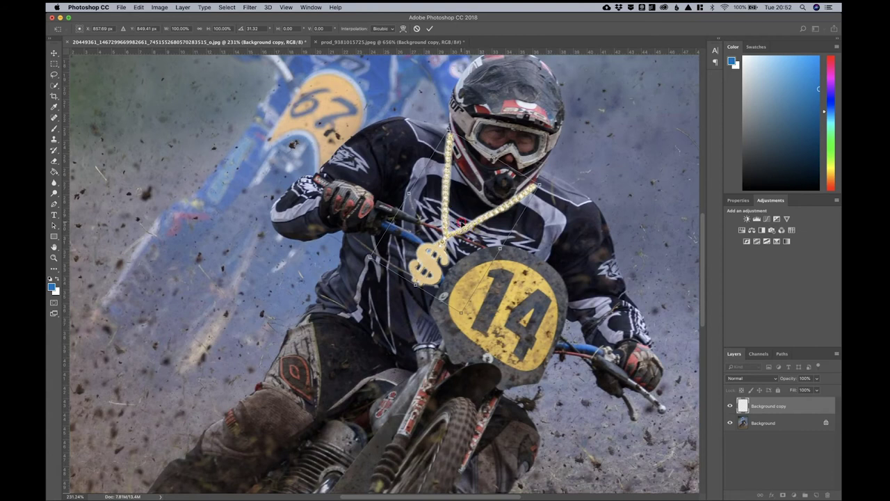
pyautogui.moveTo(463, 215)
pyautogui.mouseDown()
pyautogui.moveTo(464, 223)
pyautogui.moveTo(462, 215)
pyautogui.mouseUp()
pyautogui.click(503, 221)
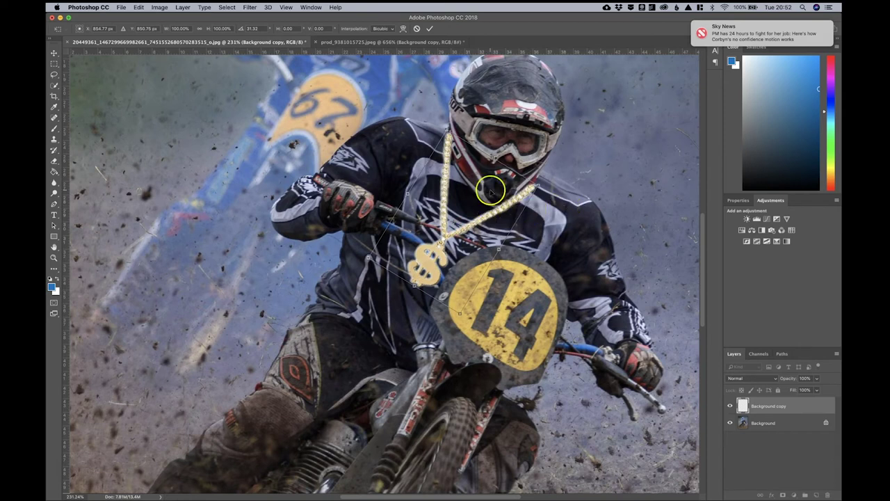
pyautogui.doubleClick(433, 171)
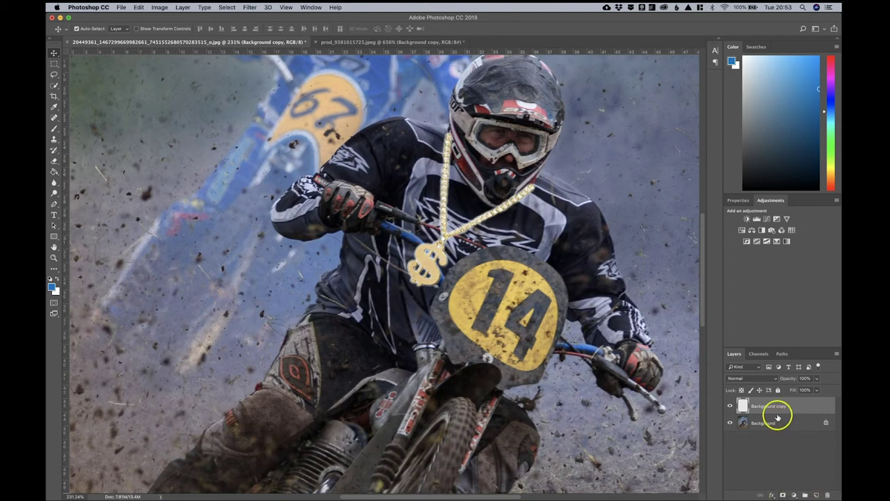
# Step: Add a layer mask to the necklace layer and prepare the Brush tool with black as the foreground colour
pyautogui.click(782, 495)
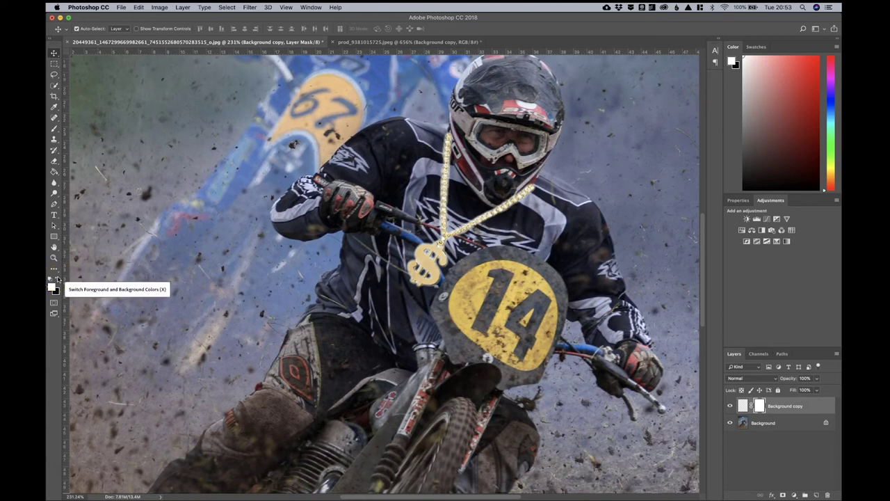
pyautogui.click(54, 130)
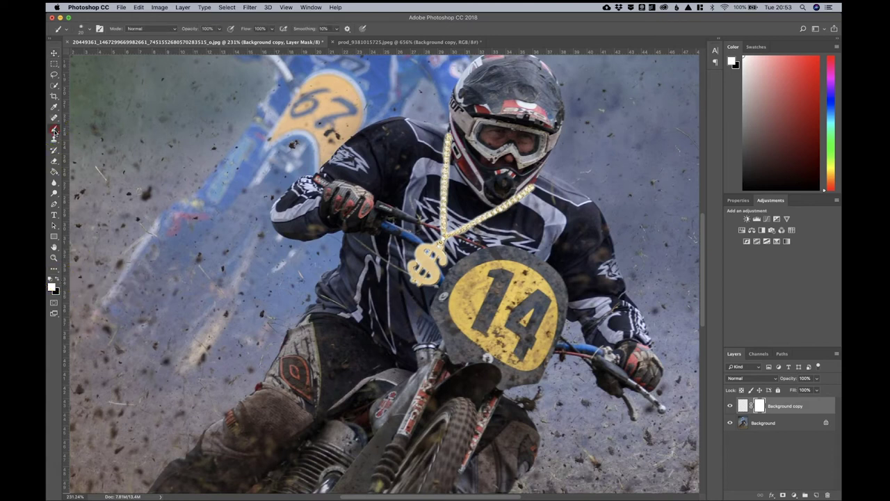
pyautogui.click(58, 280)
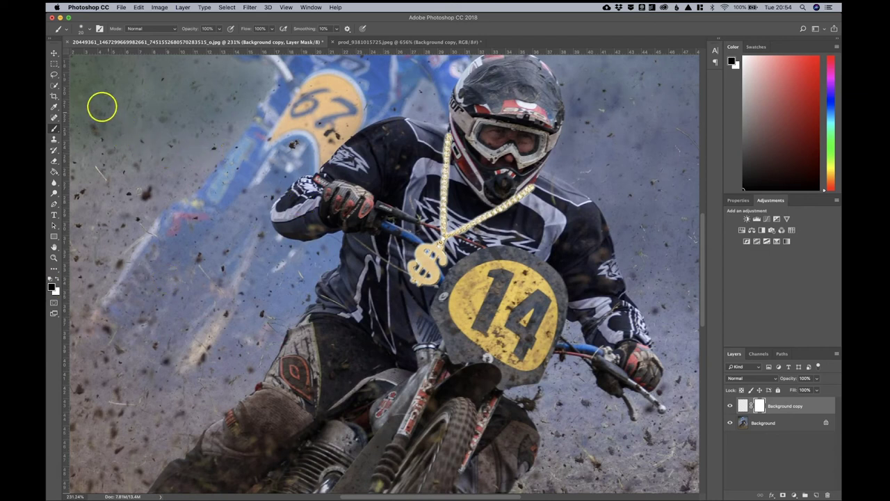
pyautogui.click(89, 31)
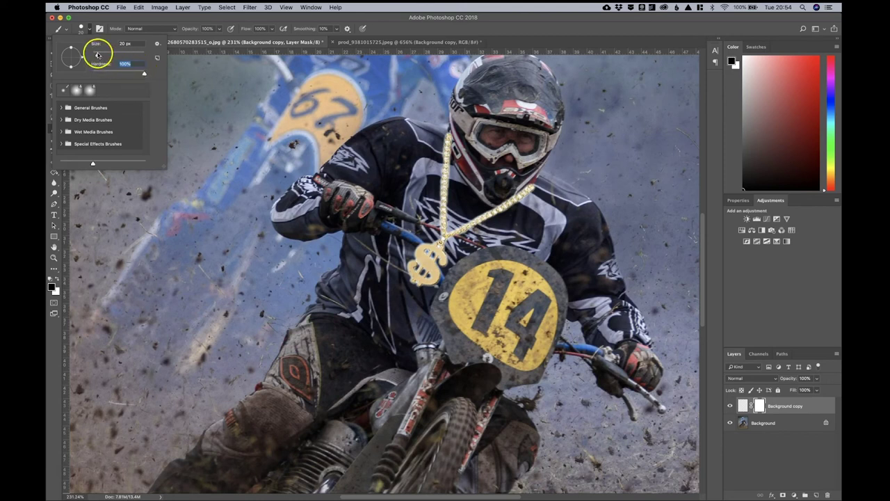
pyautogui.click(201, 73)
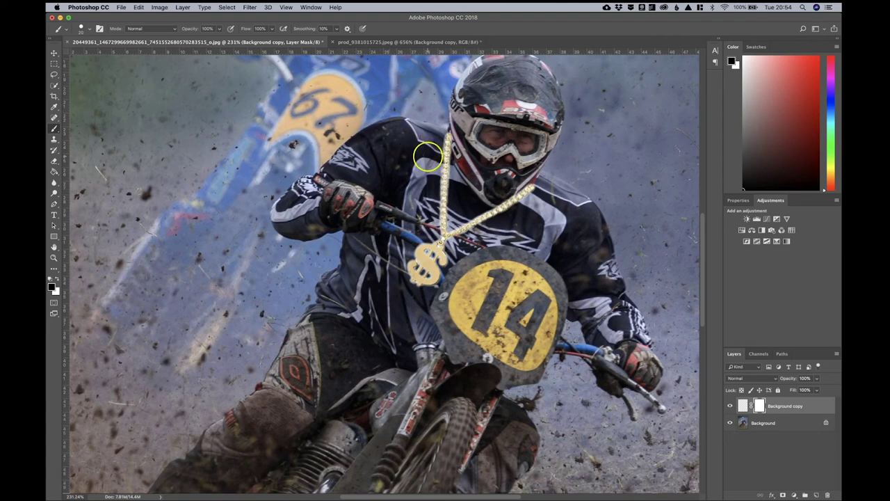
# Step: Try hiding the upper end of the chain beside the helmet by painting black on the layer mask
pyautogui.press('super+plus')
pyautogui.scroll(10, 422, 160)
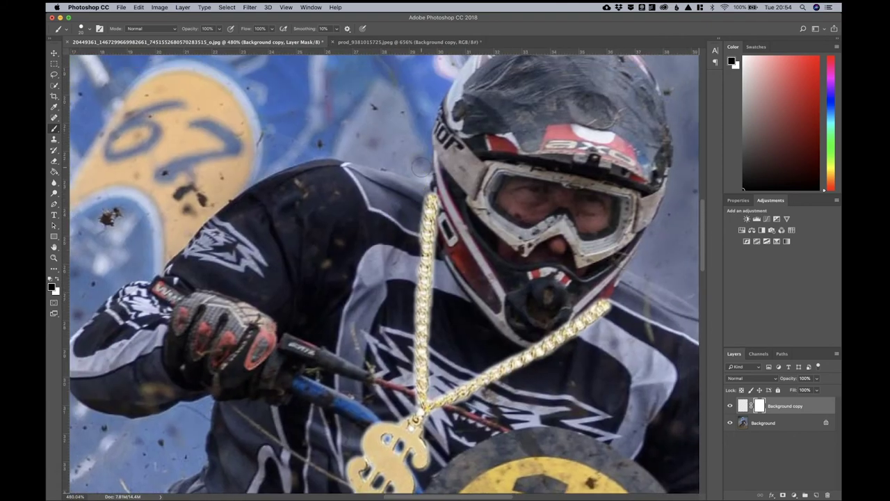
pyautogui.hscroll(3, 421, 166)
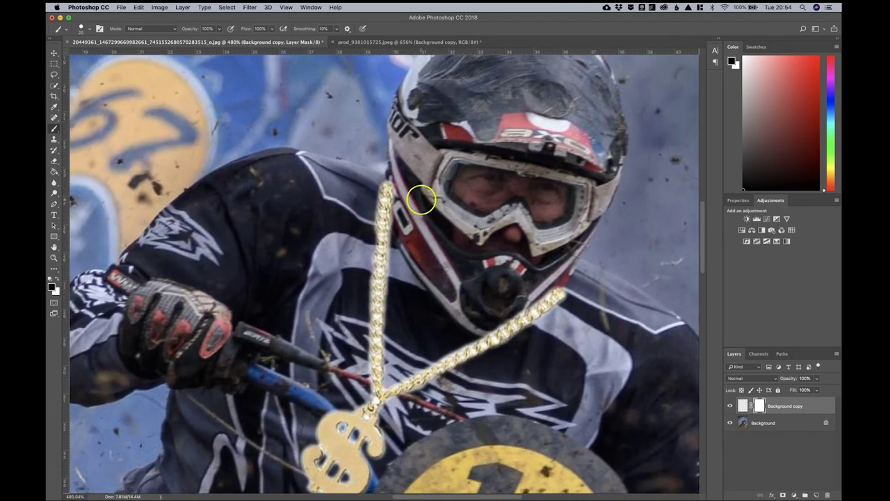
pyautogui.moveTo(396, 186)
pyautogui.mouseDown()
pyautogui.moveTo(396, 210)
pyautogui.moveTo(398, 180)
pyautogui.moveTo(389, 208)
pyautogui.moveTo(396, 233)
pyautogui.moveTo(376, 204)
pyautogui.moveTo(379, 193)
pyautogui.moveTo(354, 261)
pyautogui.mouseUp()
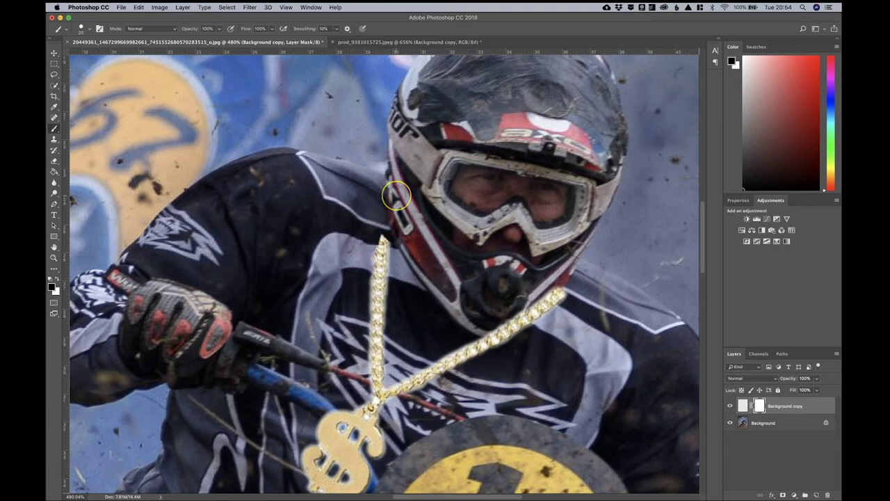
# Step: Paint white on the mask to bring back the hidden upper end of the chain
pyautogui.click(58, 277)
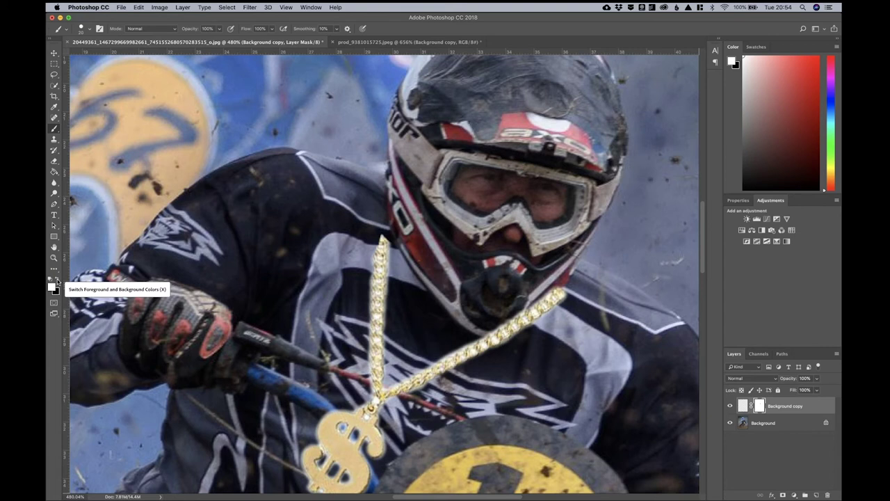
pyautogui.click(381, 242)
pyautogui.moveTo(380, 241)
pyautogui.mouseDown()
pyautogui.moveTo(381, 229)
pyautogui.moveTo(378, 254)
pyautogui.moveTo(376, 176)
pyautogui.mouseUp()
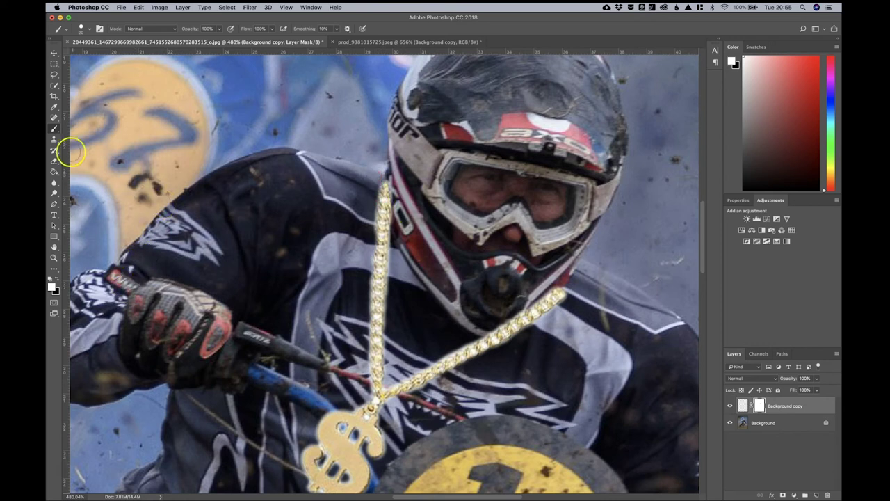
# Step: Mask out the chain's overlap along the helmet's edge by the AXO lettering, using black and a smaller brush
pyautogui.click(59, 278)
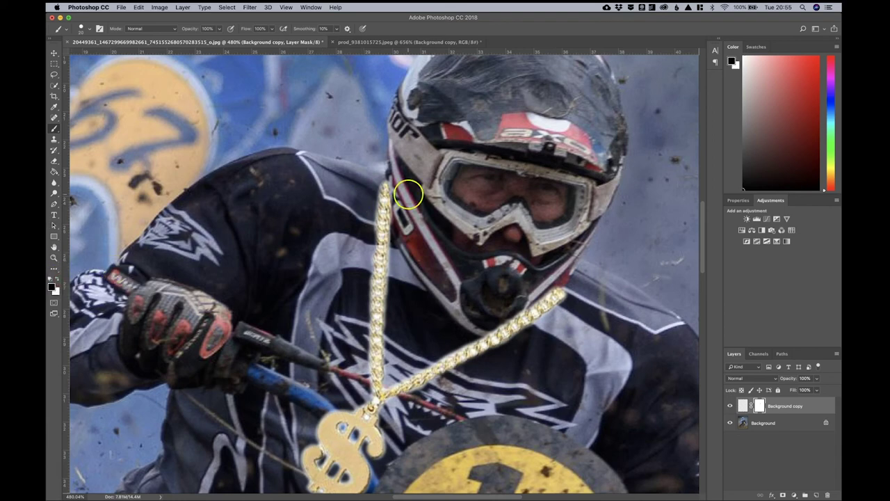
pyautogui.keyDown('alt'); pyautogui.scroll(3, 408, 195); pyautogui.keyUp('alt')
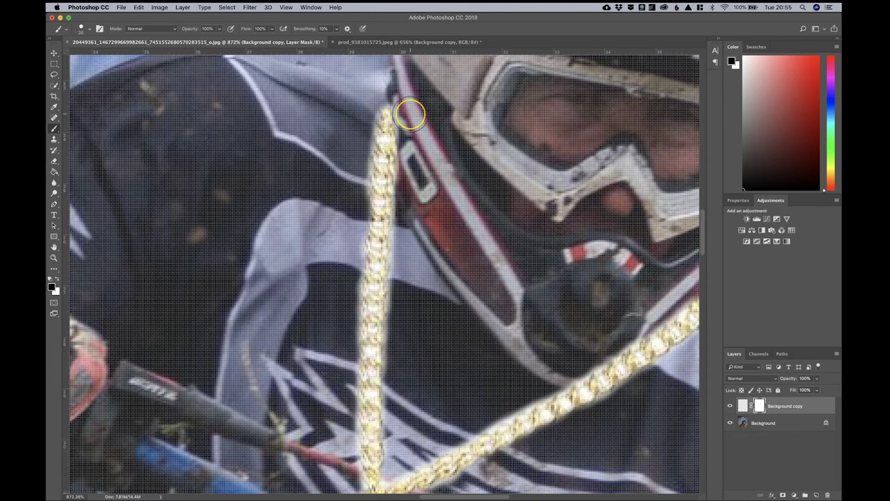
pyautogui.keyDown('alt'); pyautogui.scroll(-1, 410, 111); pyautogui.keyUp('alt')
pyautogui.keyDown('alt'); pyautogui.scroll(-1, 412, 119); pyautogui.keyUp('alt')
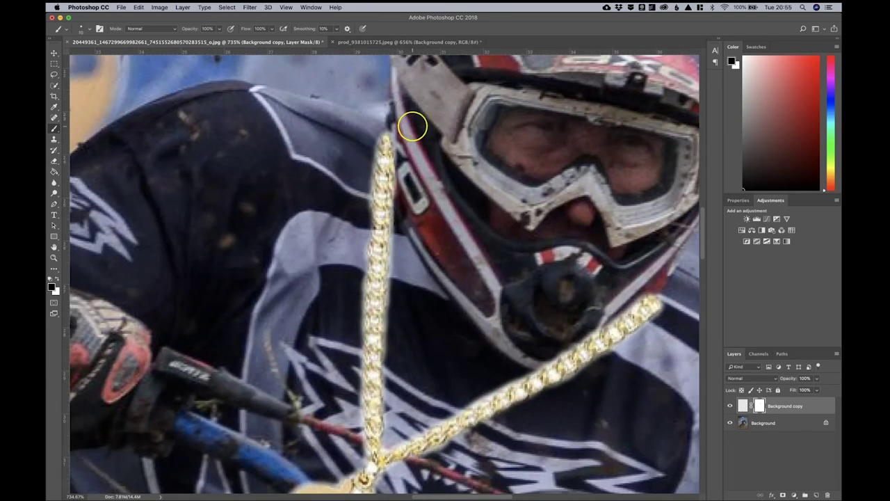
pyautogui.press('[')
pyautogui.press('[')
pyautogui.press('[')
pyautogui.press('[')
pyautogui.moveTo(395, 148); pyautogui.dragTo(401, 209)
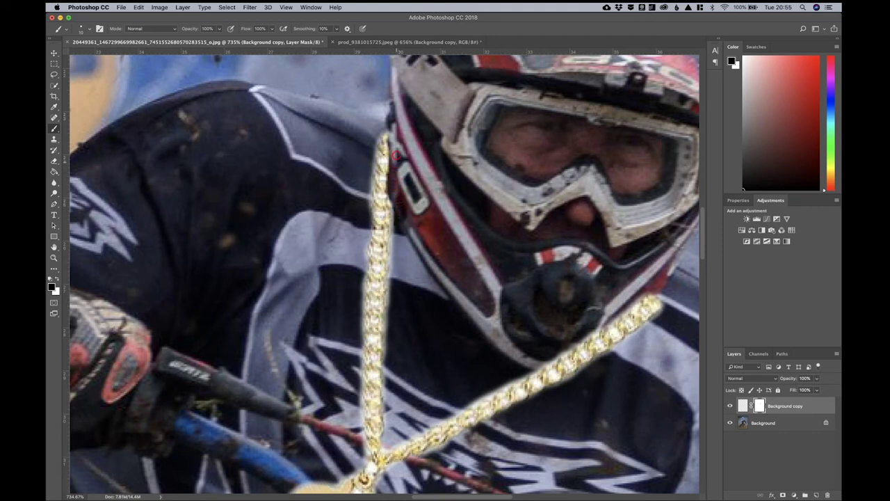
pyautogui.moveTo(395, 133); pyautogui.dragTo(392, 186)
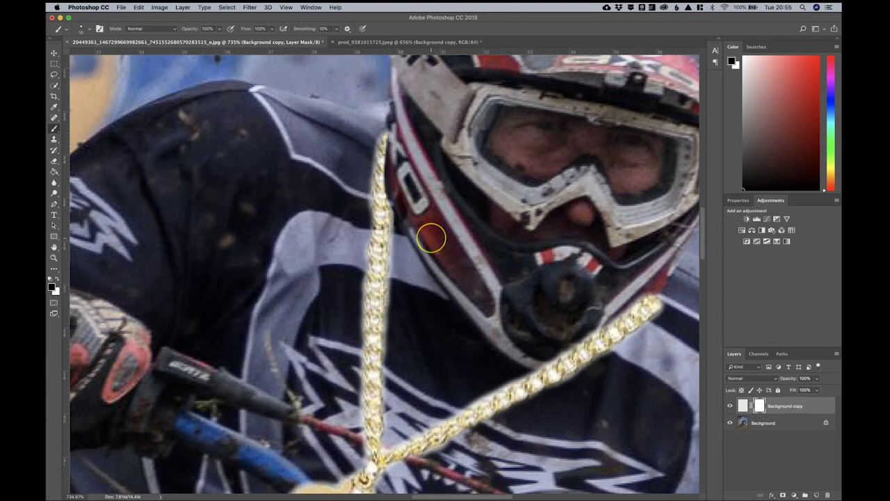
# Step: Paint black on the mask along the helmet's chin so the chain's other end tucks behind it
pyautogui.scroll(-3, 429, 238)
pyautogui.scroll(3, 378, 281)
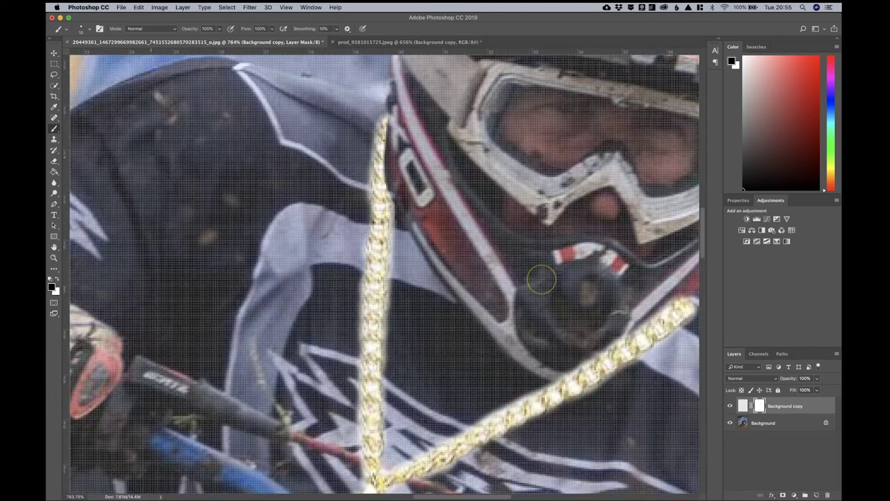
pyautogui.scroll(-3, 377, 280)
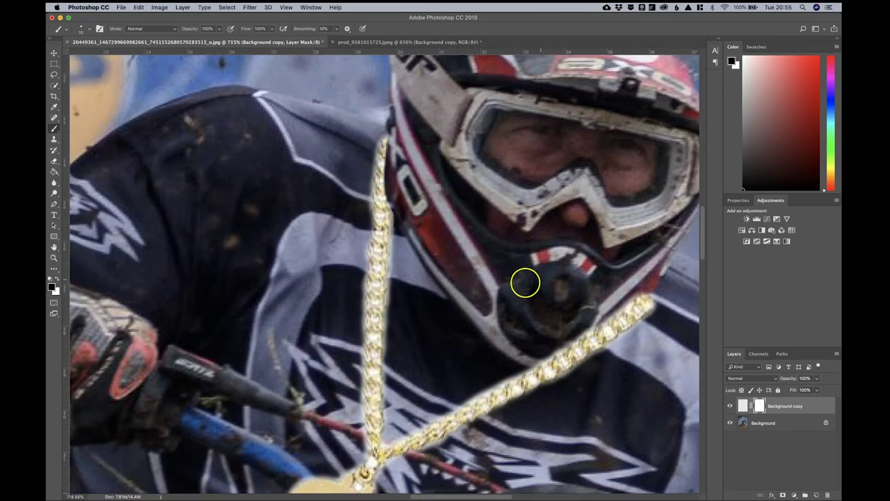
pyautogui.scroll(2, 522, 283)
pyautogui.click(523, 287)
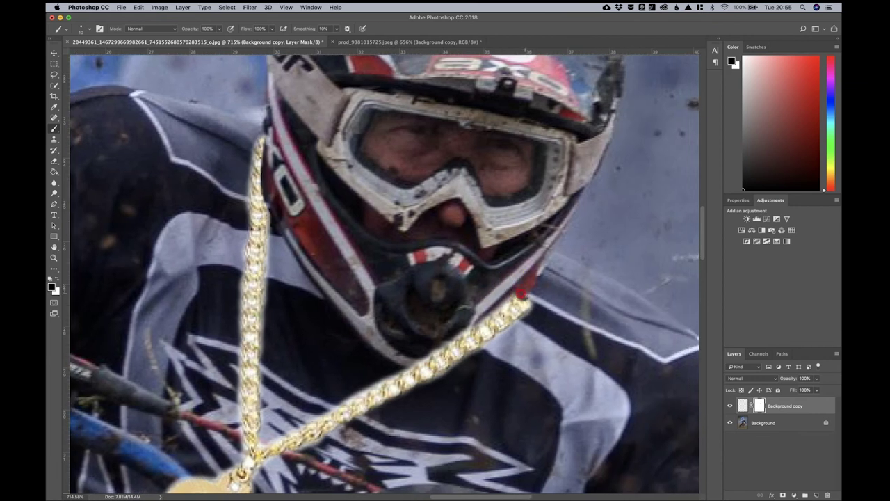
pyautogui.moveTo(520, 298)
pyautogui.mouseDown()
pyautogui.moveTo(528, 300)
pyautogui.moveTo(416, 361)
pyautogui.moveTo(497, 321)
pyautogui.moveTo(471, 339)
pyautogui.mouseUp()
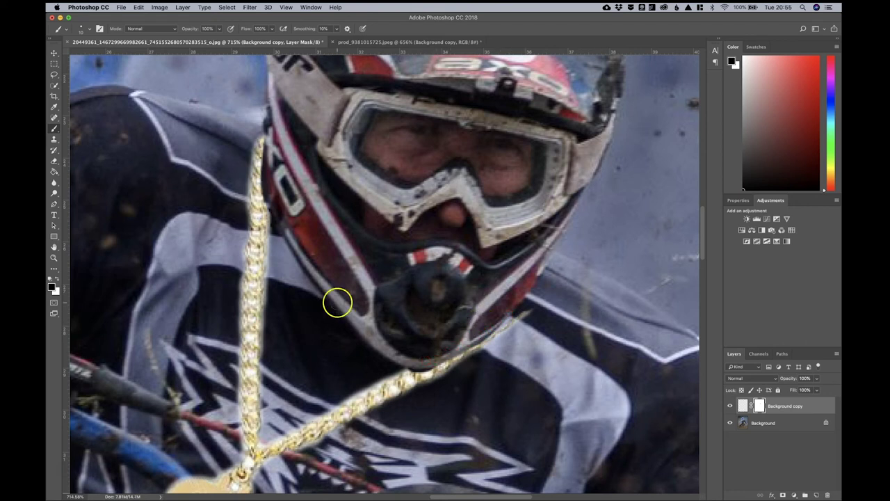
# Step: Paint white along the chain below the helmet's chin to restore the links that were masked too far
pyautogui.click(58, 279)
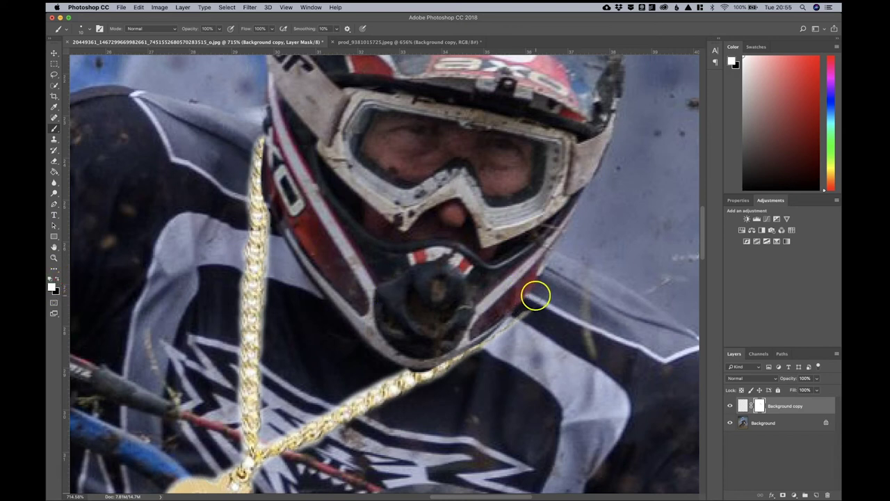
pyautogui.click(541, 285)
pyautogui.moveTo(529, 304)
pyautogui.mouseDown()
pyautogui.moveTo(465, 365)
pyautogui.moveTo(398, 380)
pyautogui.mouseUp()
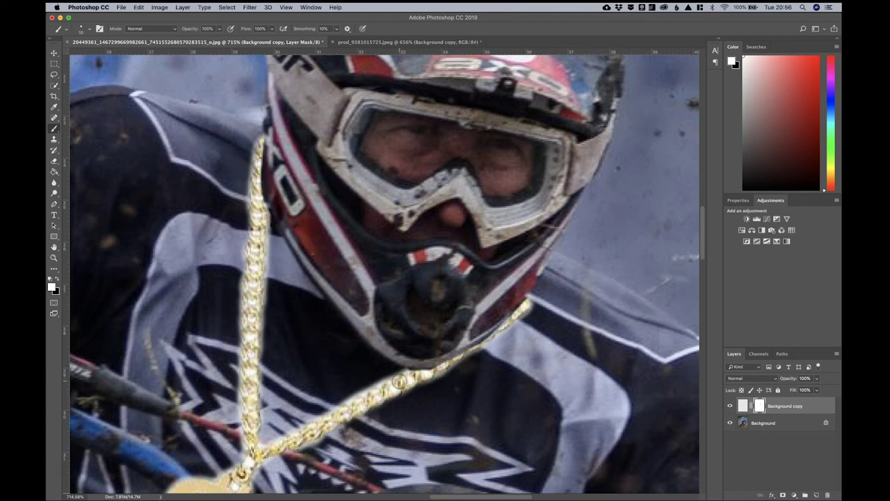
# Step: Mask the necklace in black where the red cable and the blue handlebar cross in front of the chain and dollar pendant
pyautogui.scroll(-6, 399, 381)
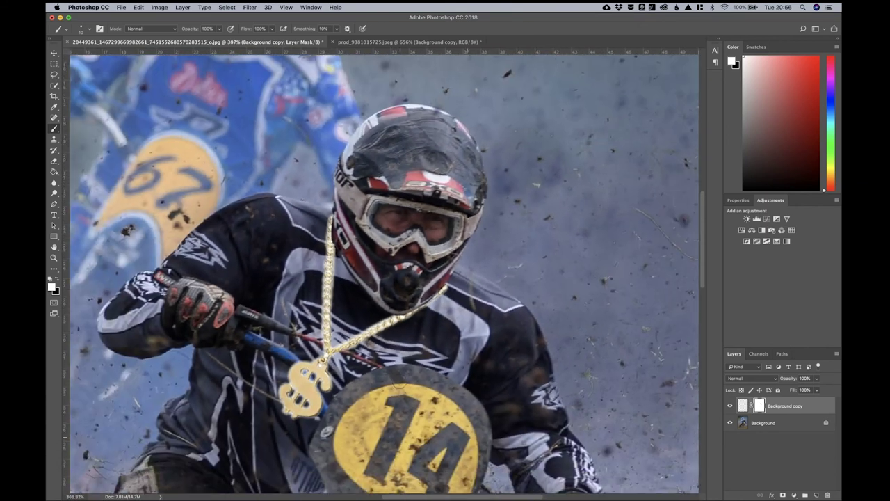
pyautogui.scroll(4, 399, 382)
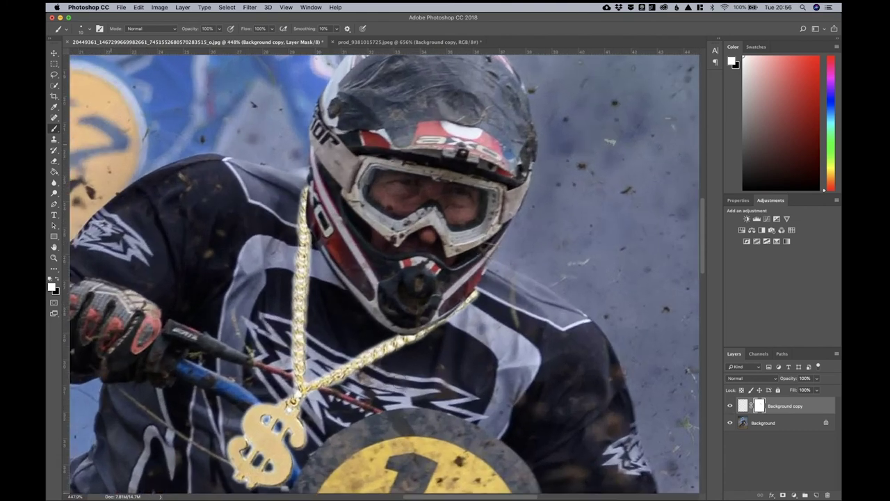
pyautogui.scroll(3, 399, 382)
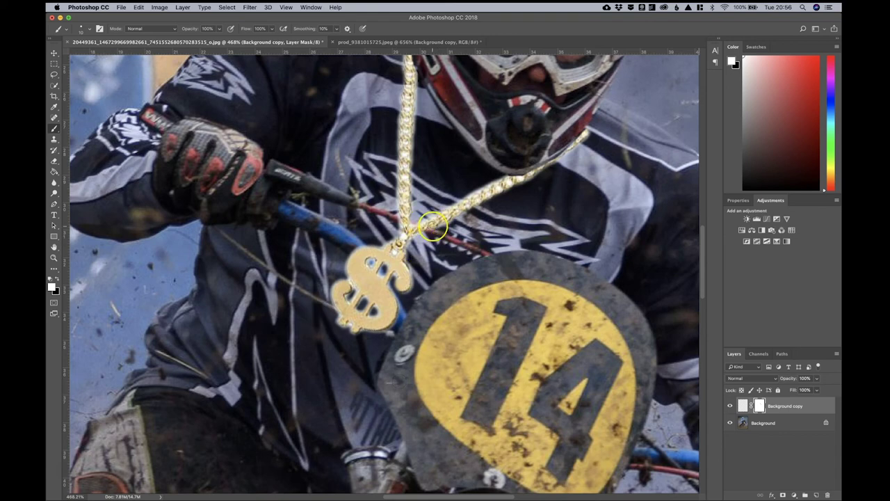
pyautogui.scroll(5, 425, 229)
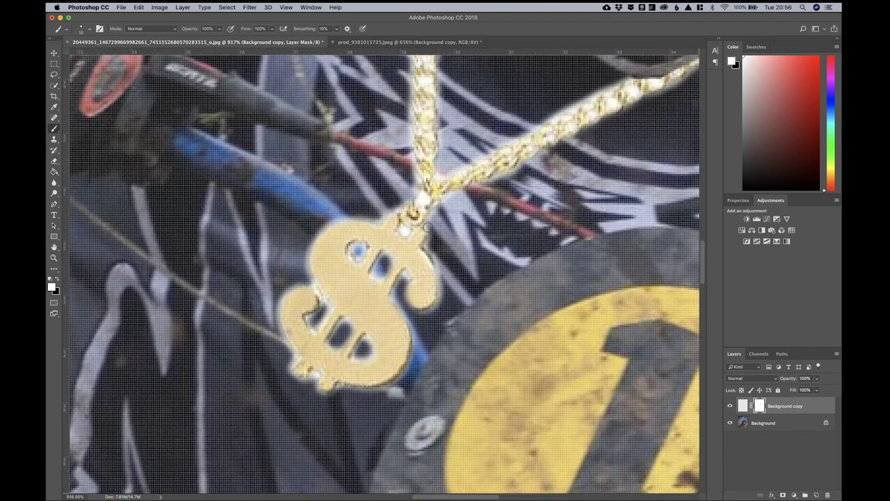
pyautogui.scroll(-3, 425, 227)
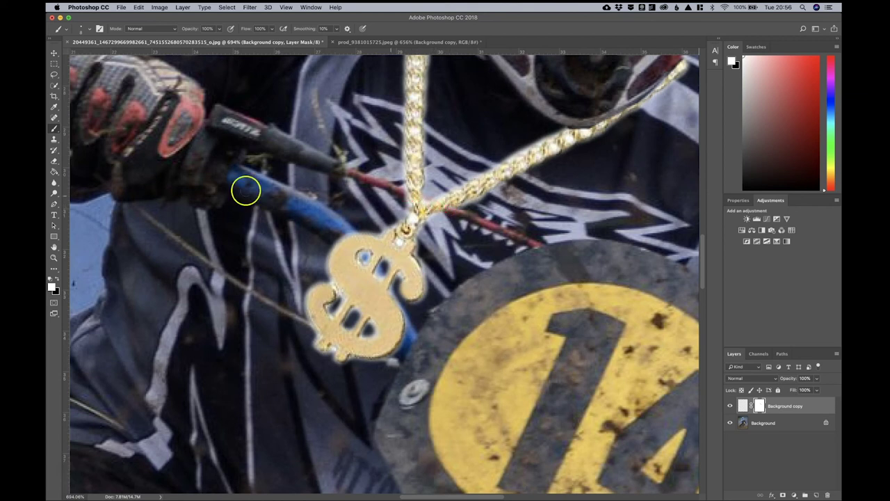
pyautogui.click(57, 278)
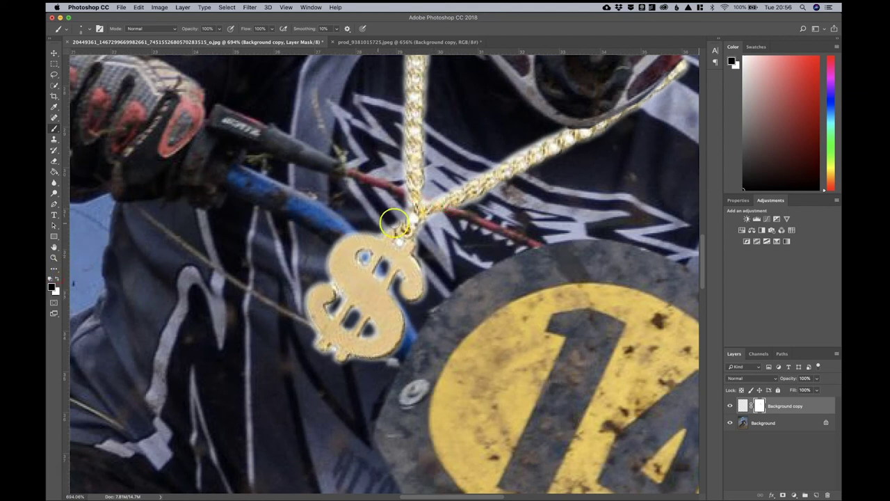
pyautogui.moveTo(450, 213); pyautogui.dragTo(408, 195)
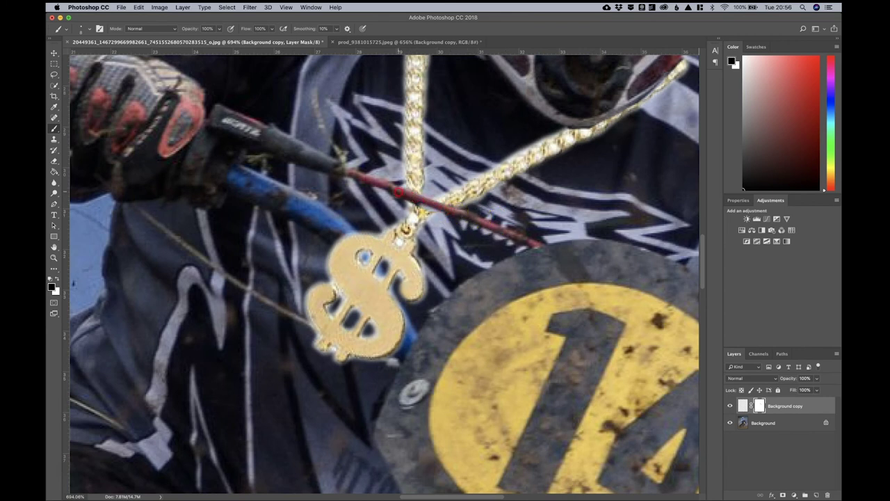
pyautogui.moveTo(382, 224)
pyautogui.mouseDown()
pyautogui.moveTo(353, 235)
pyautogui.moveTo(380, 272)
pyautogui.moveTo(405, 350)
pyautogui.moveTo(332, 243)
pyautogui.moveTo(342, 230)
pyautogui.moveTo(367, 280)
pyautogui.moveTo(356, 272)
pyautogui.moveTo(404, 338)
pyautogui.moveTo(396, 338)
pyautogui.moveTo(396, 354)
pyautogui.moveTo(333, 263)
pyautogui.mouseUp()
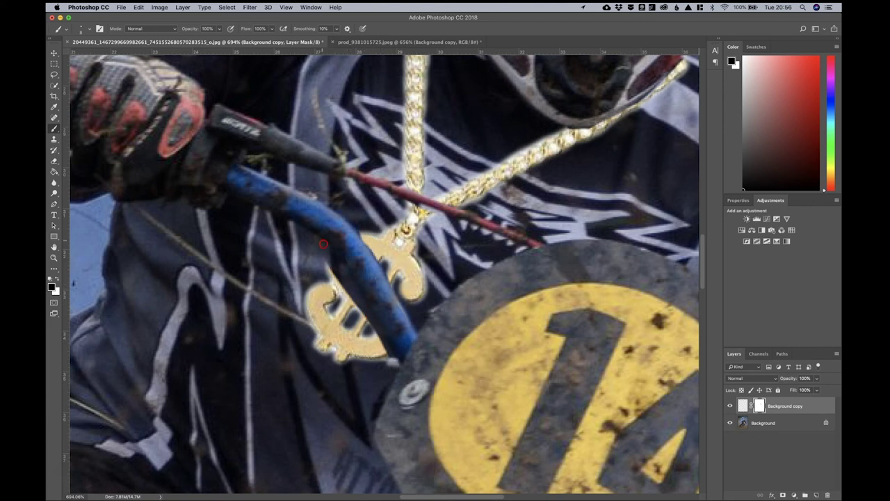
pyautogui.moveTo(359, 304); pyautogui.dragTo(393, 361)
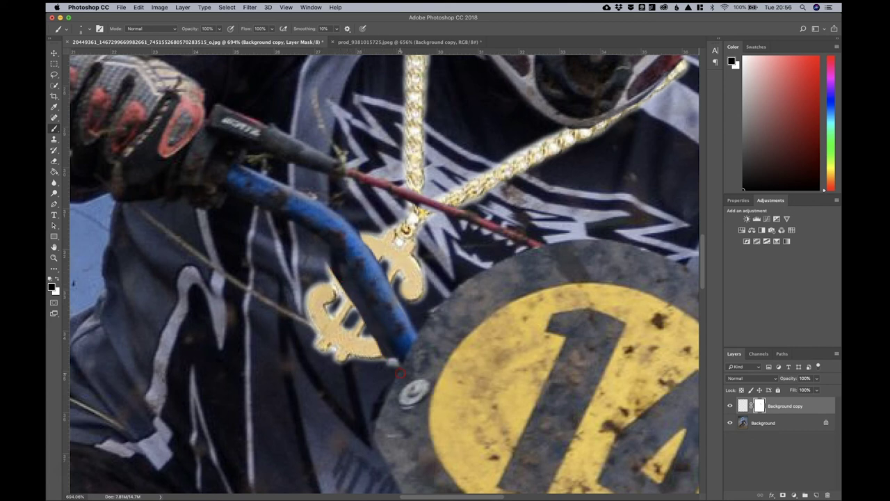
# Step: Restore the dollar pendant's edge beside the blue handlebar with a smaller white brush and check the whole composite
pyautogui.click(57, 278)
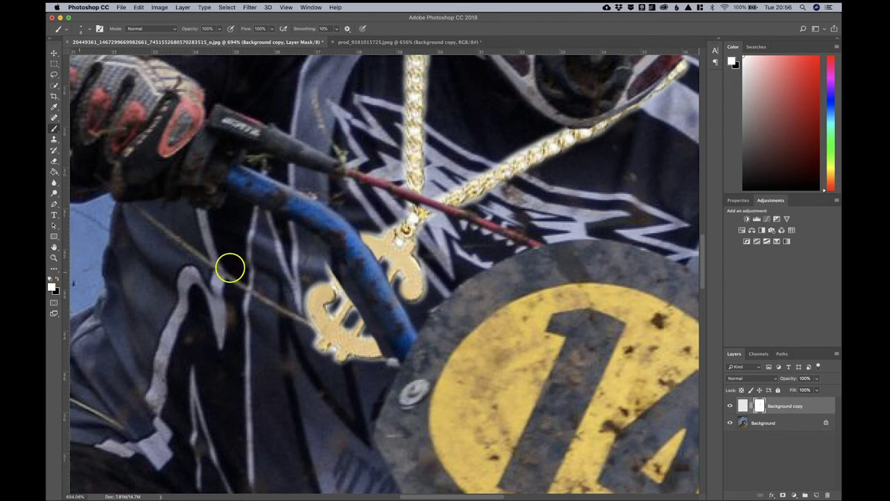
pyautogui.press('[')
pyautogui.press('[')
pyautogui.press('[')
pyautogui.press('[')
pyautogui.moveTo(341, 272); pyautogui.dragTo(390, 356)
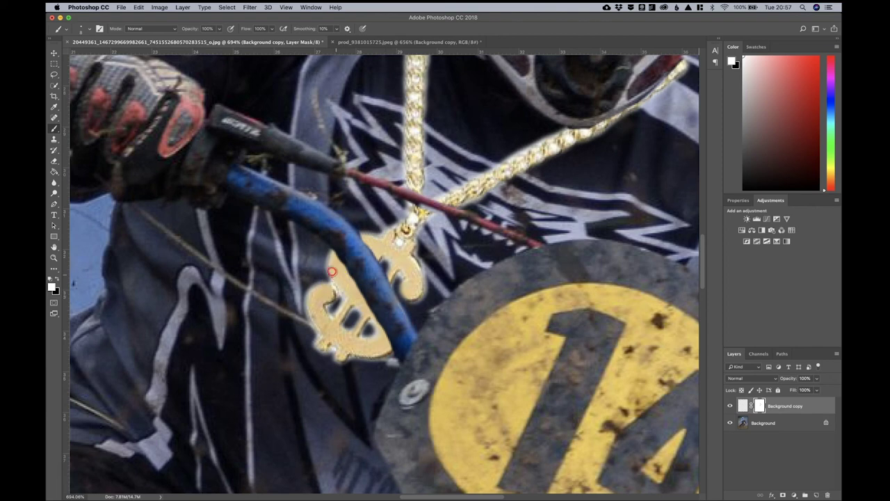
pyautogui.scroll(-5, 355, 363)
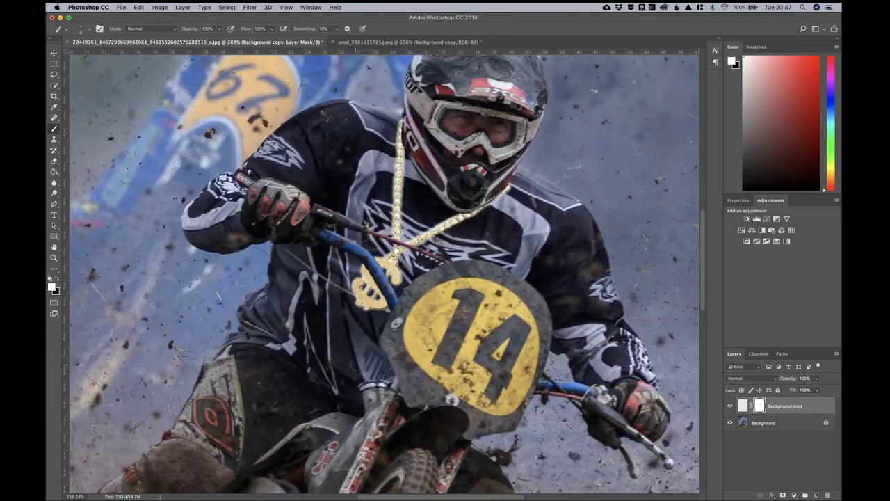
pyautogui.scroll(-3, 355, 364)
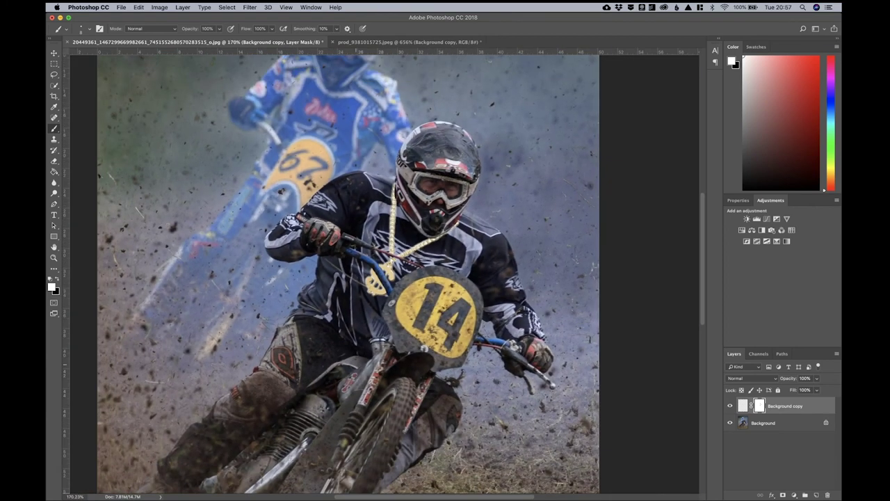
pyautogui.scroll(-3, 450, 258)
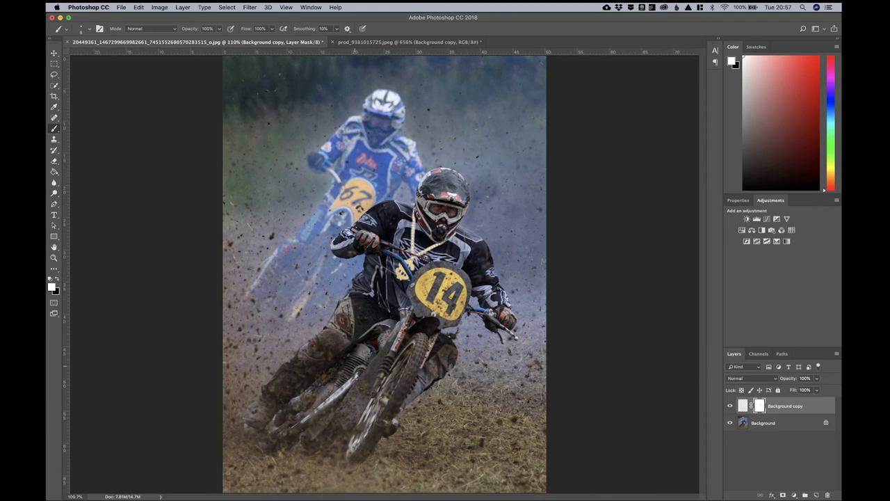